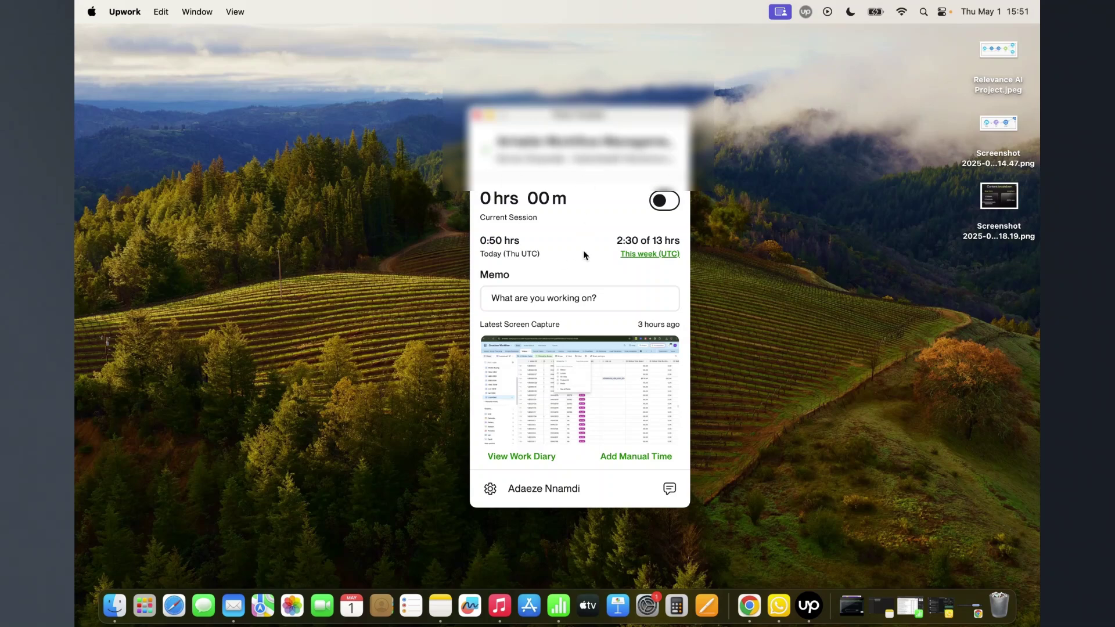
Open the Time Tracker Settings from the gear menu and switch the theme to Dark.
left_click(491, 489)
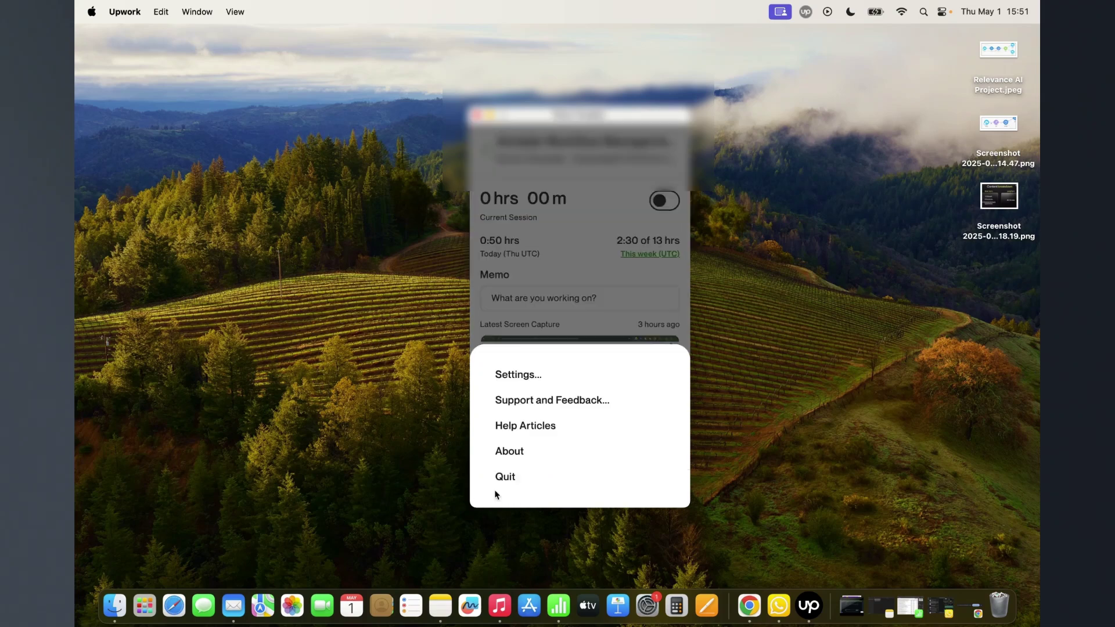
left_click(515, 378)
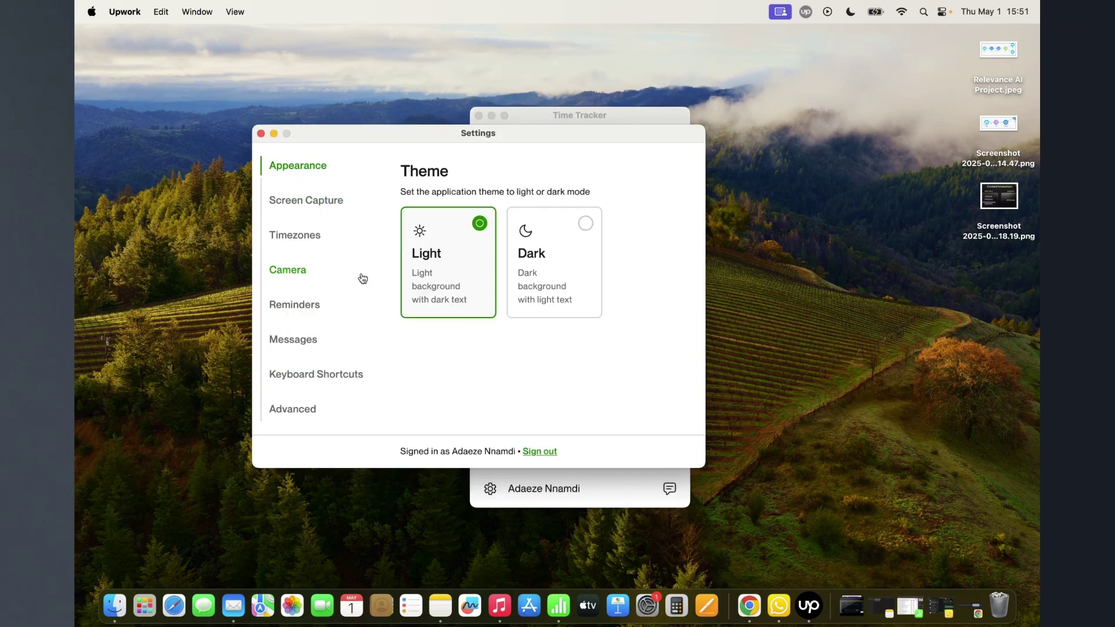
left_click(556, 269)
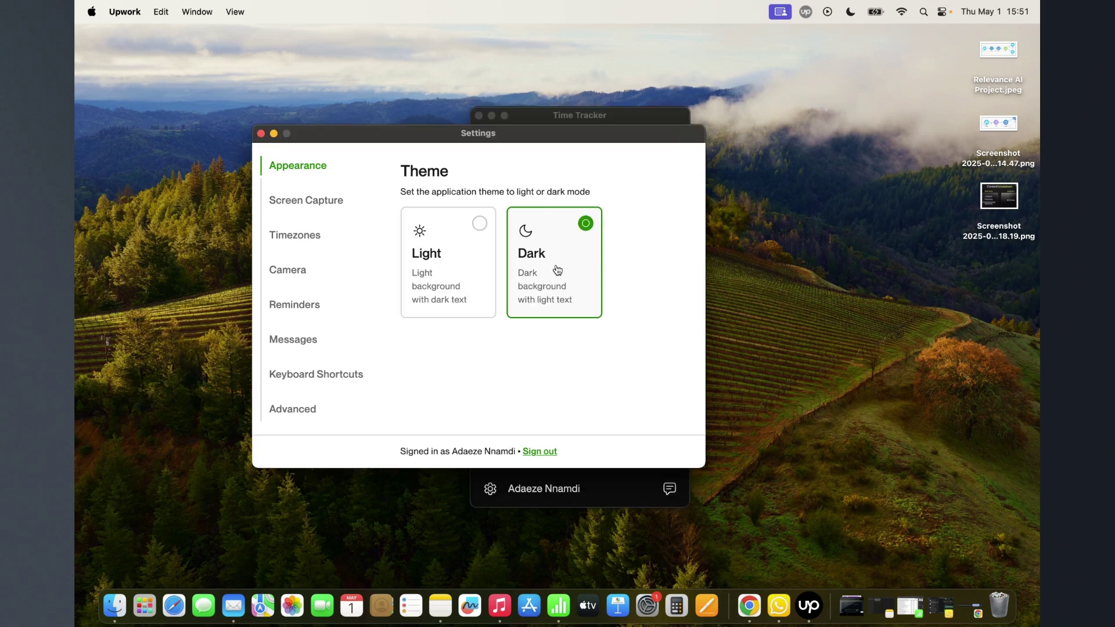
In Screen Capture, try Capture All Monitors, then settle back on Capture Active Monitor.
left_click(339, 206)
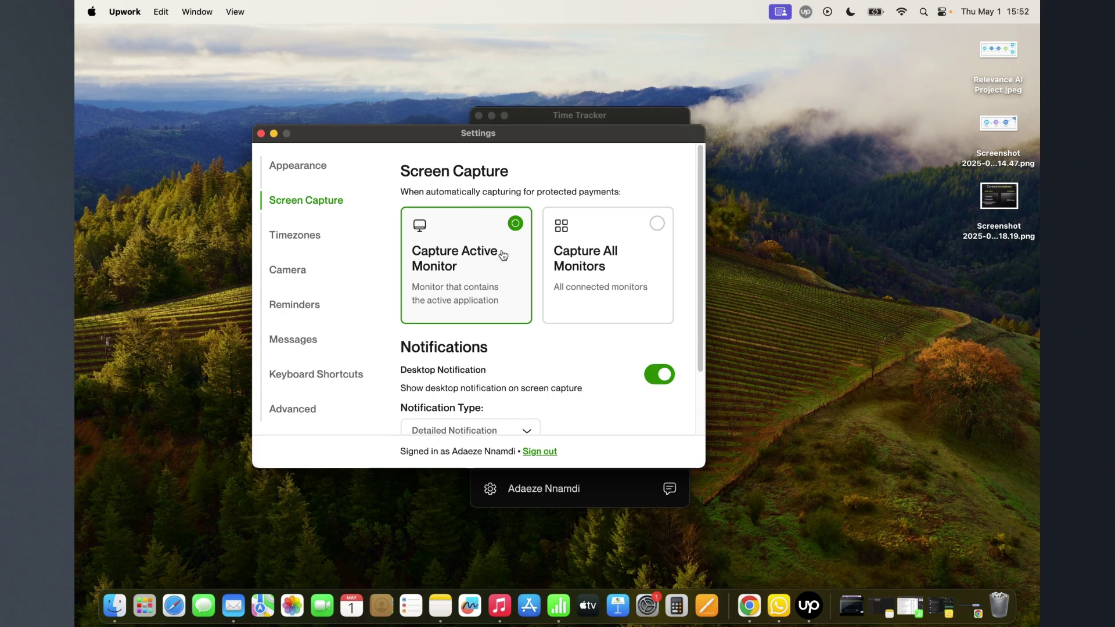
left_click(627, 254)
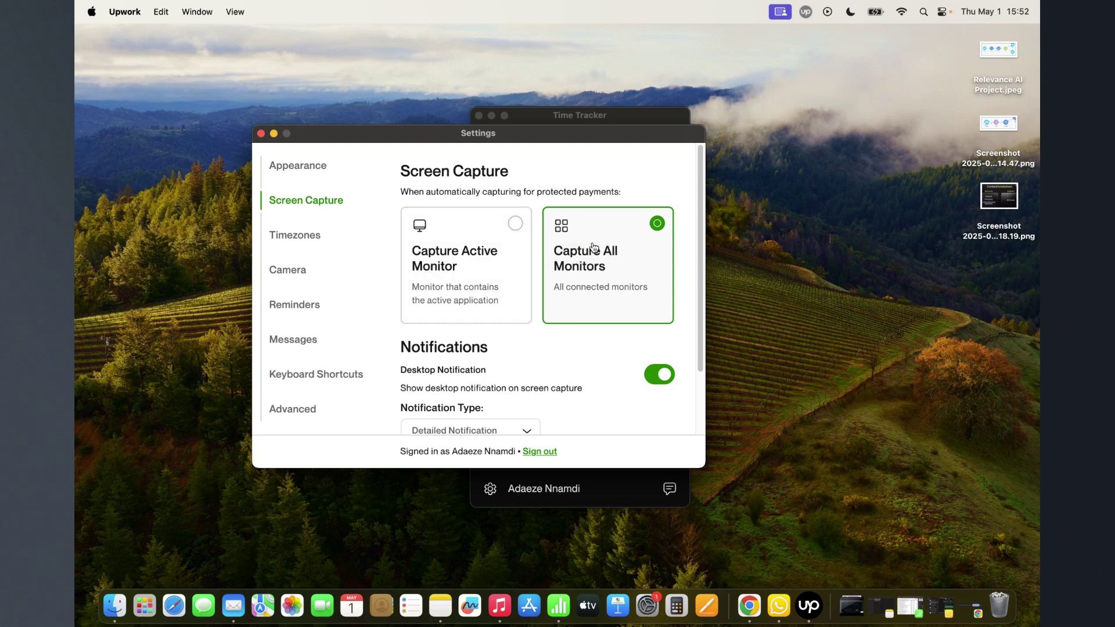
left_click(488, 268)
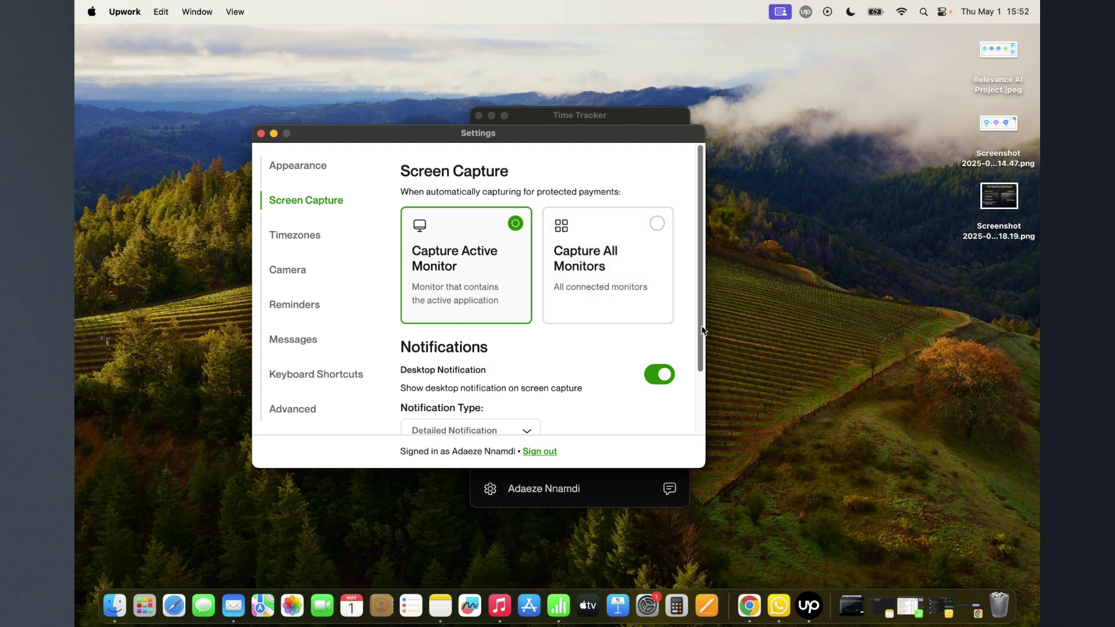
Start uploading a custom notification sound, then cancel without choosing one.
scroll(701, 329, "down", 3)
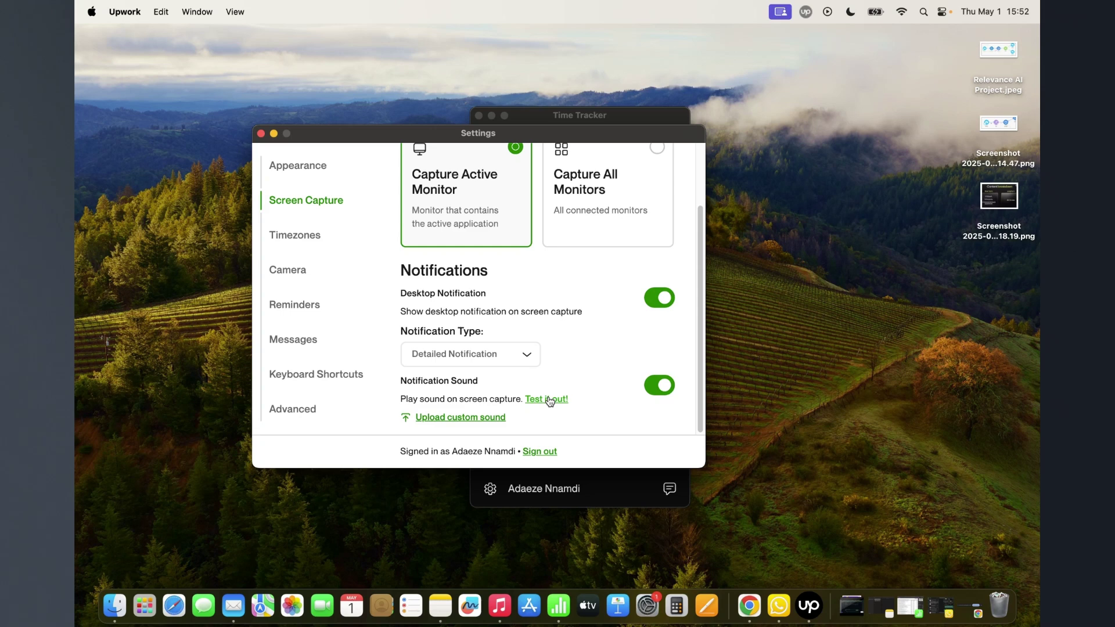
left_click(442, 420)
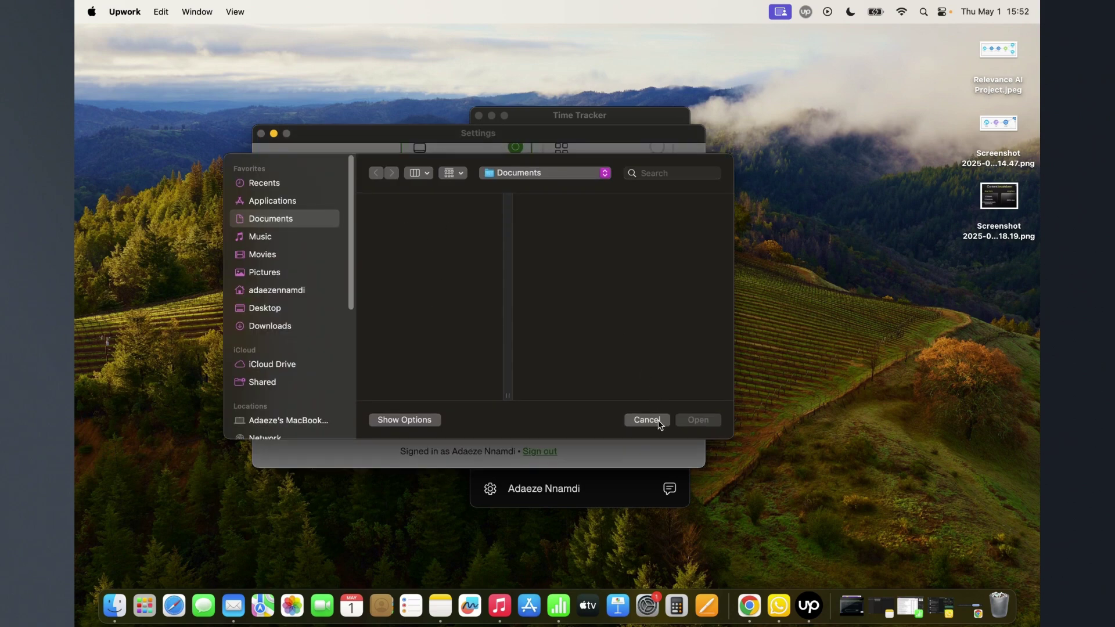
left_click(646, 419)
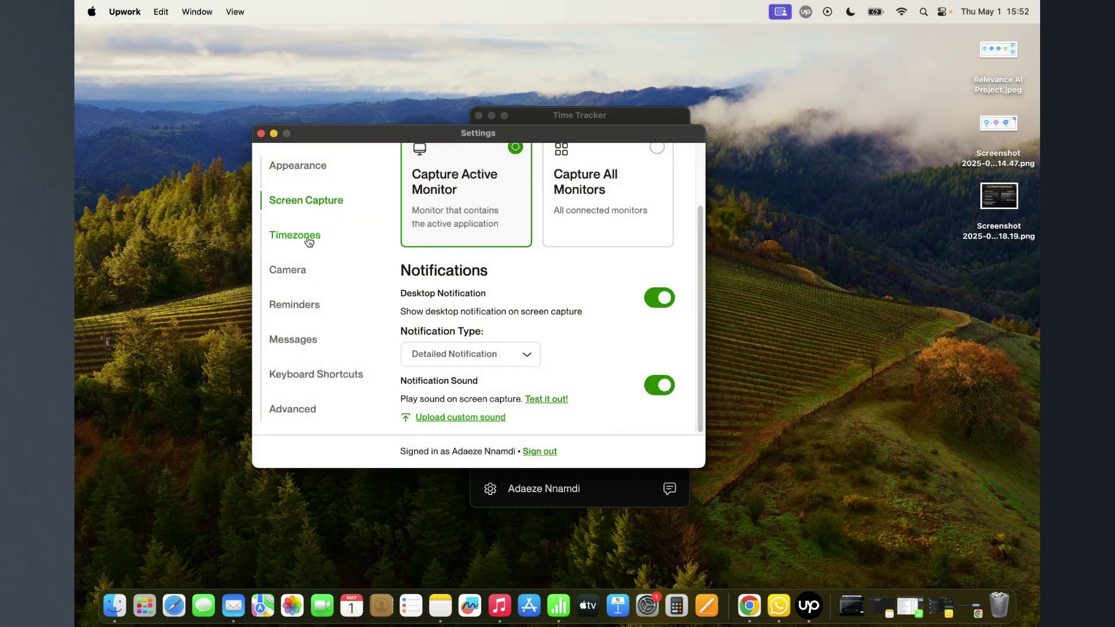
In Timezones, try the Local display for today's time, then return it to UTC.
left_click(308, 241)
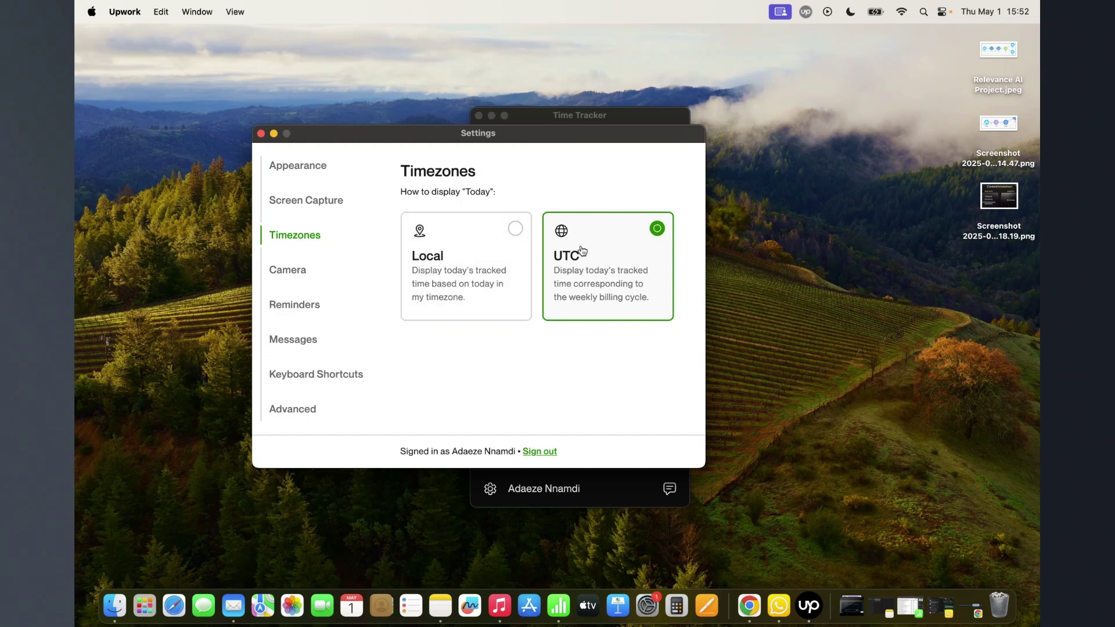
left_click(482, 244)
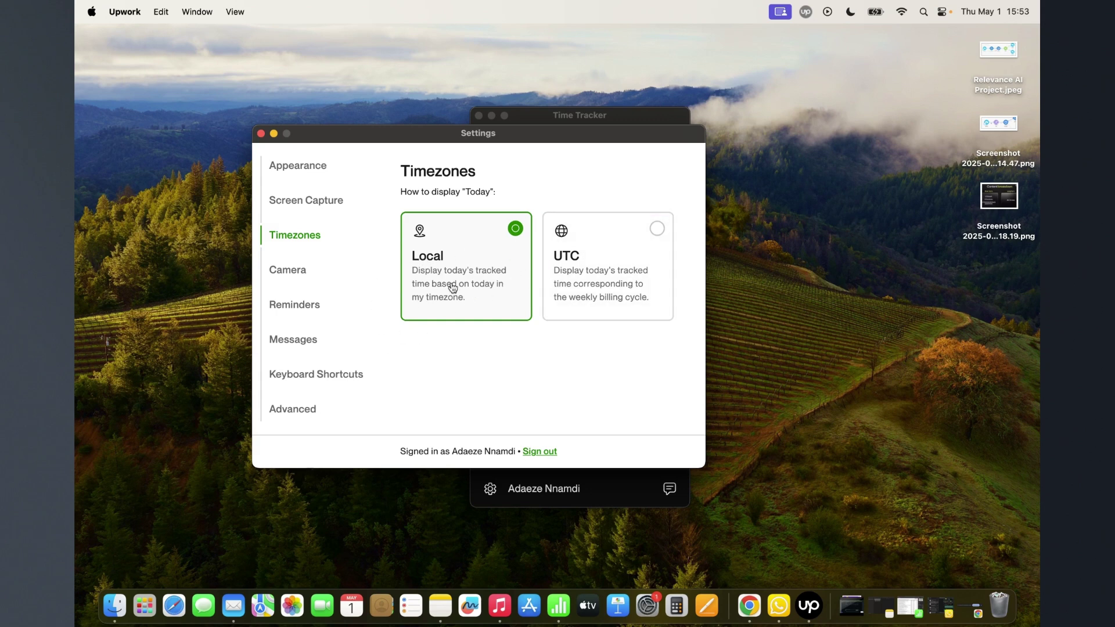
left_click(590, 308)
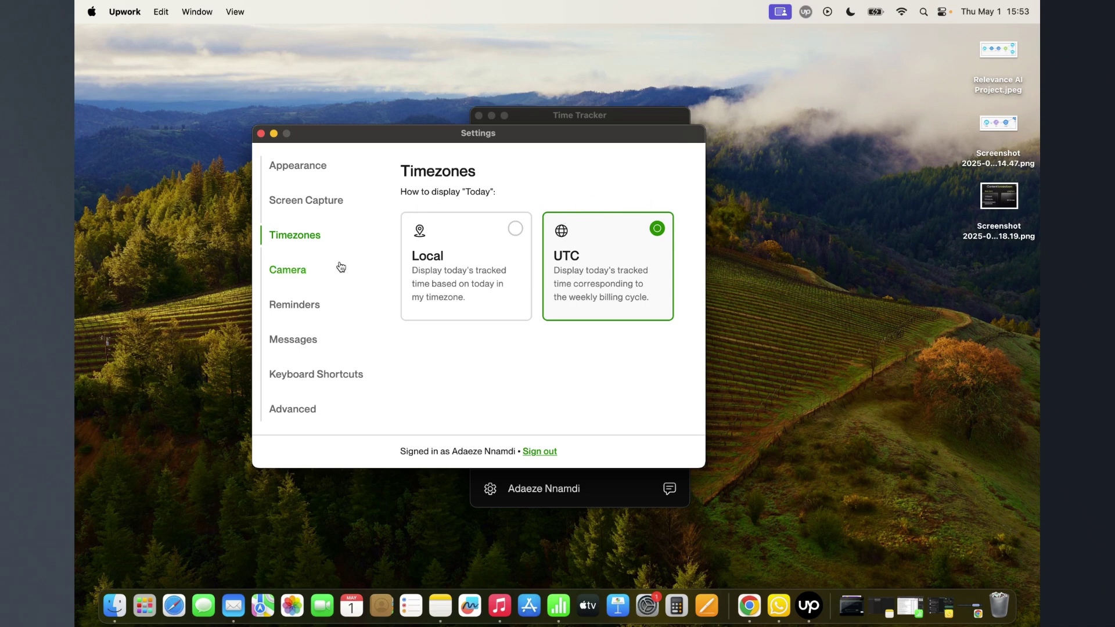
In Camera, toggle Take Camera Shots on and off and keep resolution at Medium.
left_click(289, 269)
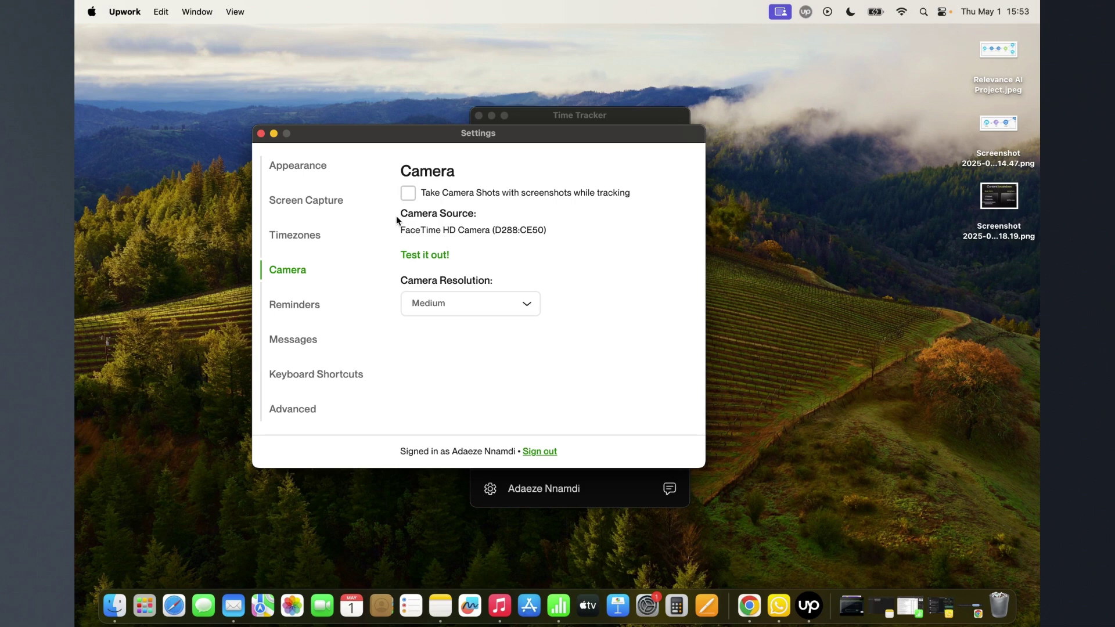
left_click(409, 197)
left_click(408, 196)
left_click(498, 300)
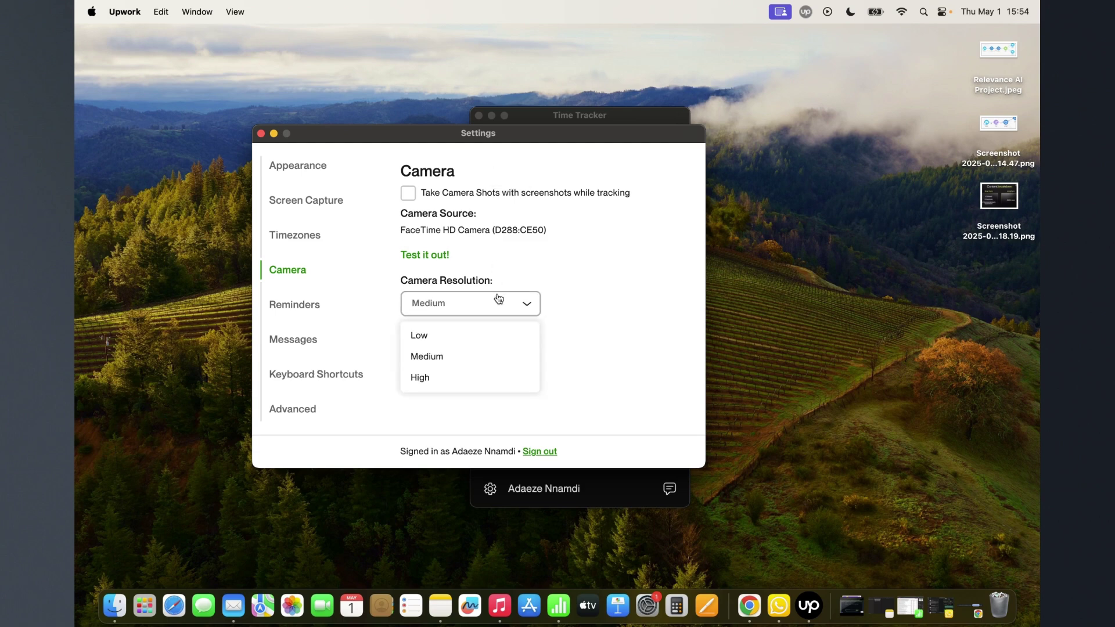
left_click(580, 258)
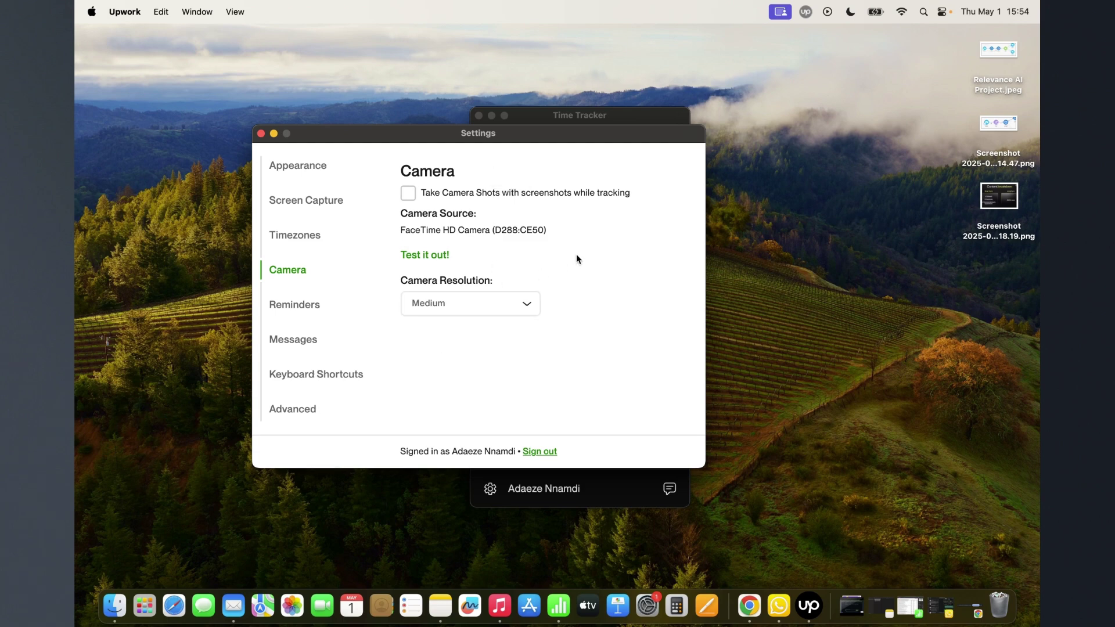
Run the camera test and allow Upwork camera access; the shot fails.
left_click(434, 255)
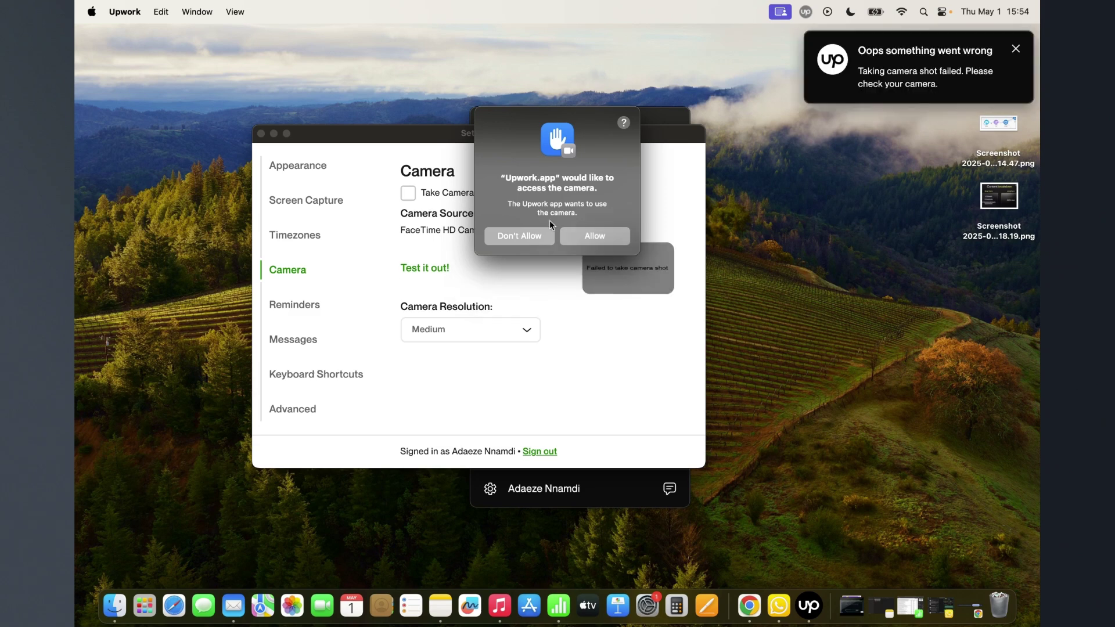
left_click(588, 237)
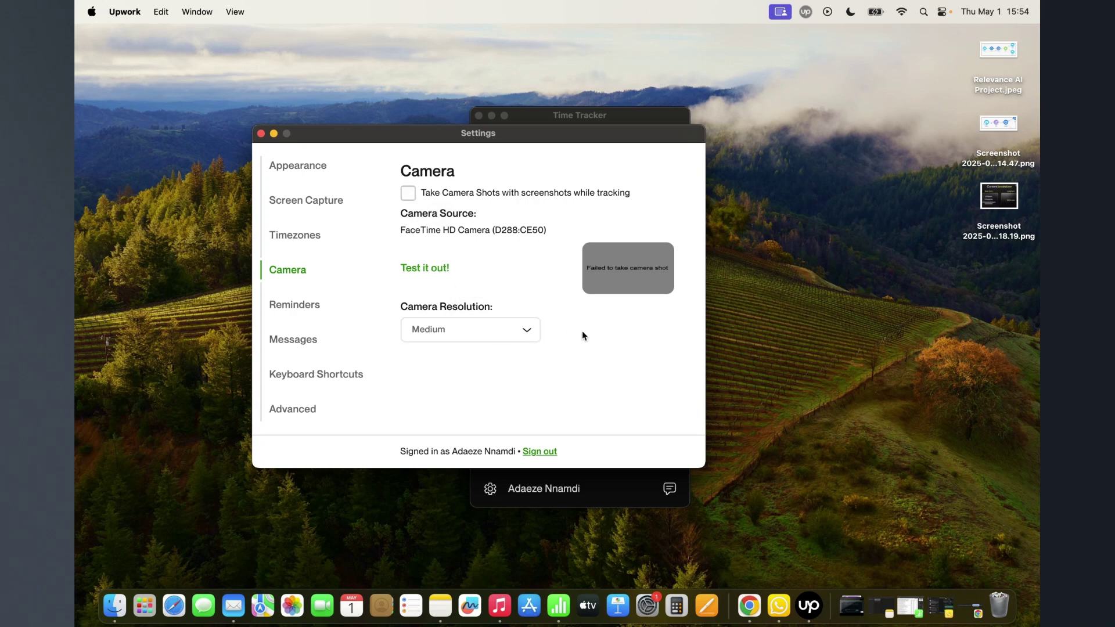
In Reminders, check both reminder interval lists and keep each at No reminder.
left_click(309, 315)
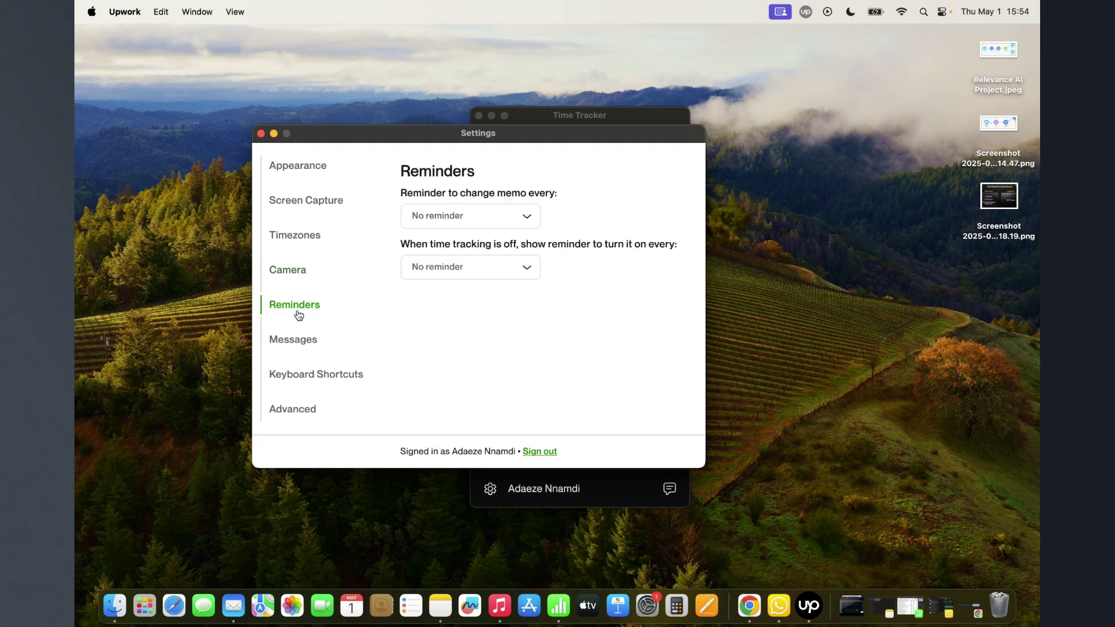
left_click(453, 218)
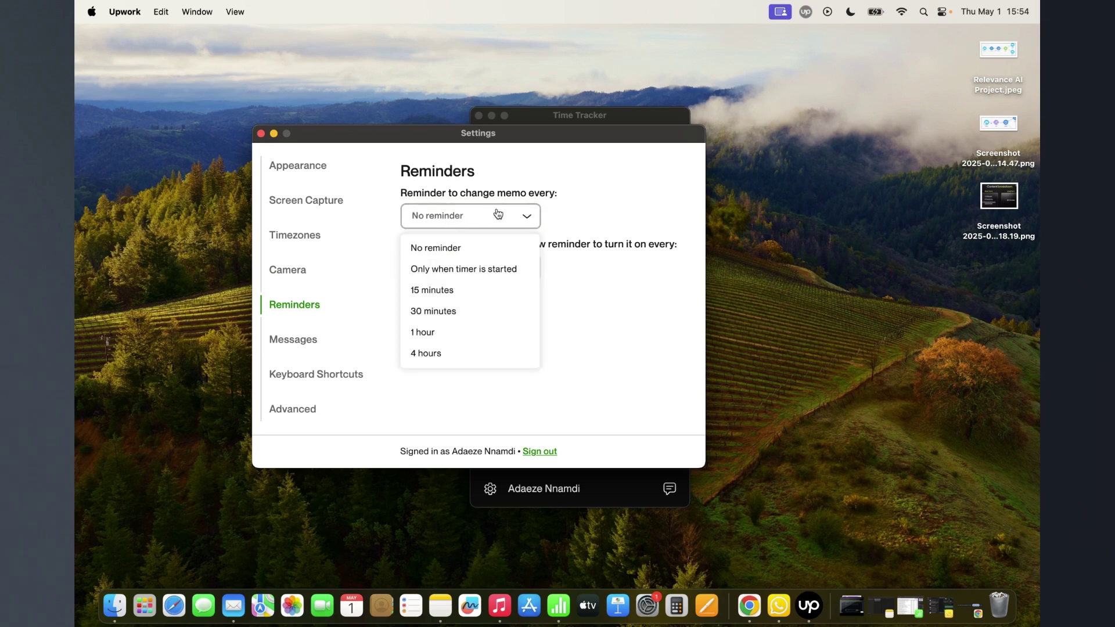
left_click(598, 213)
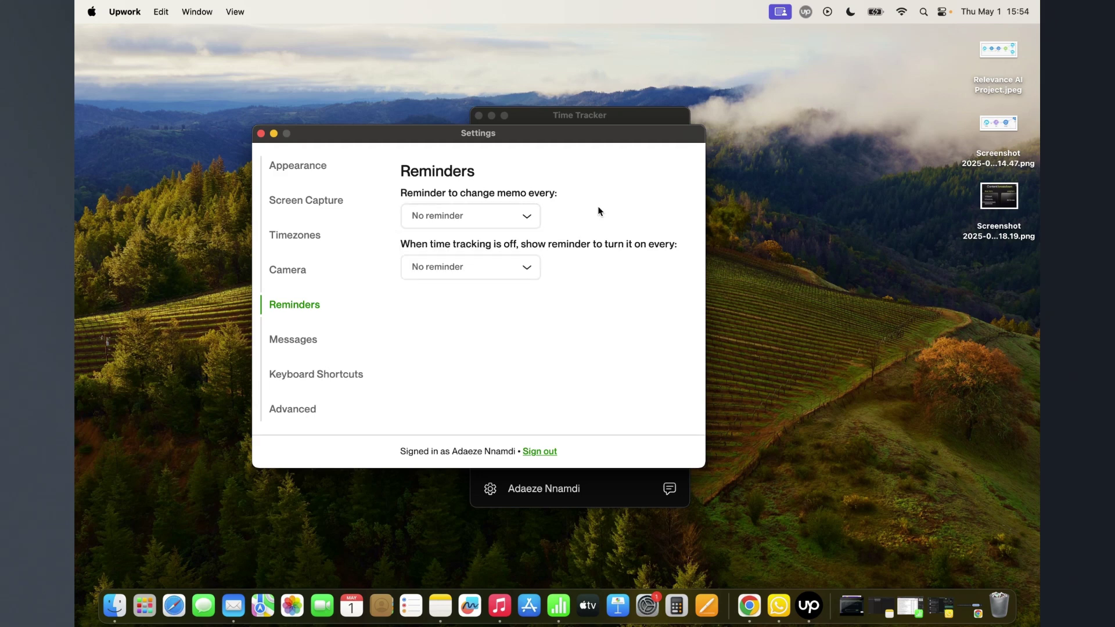
left_click(509, 215)
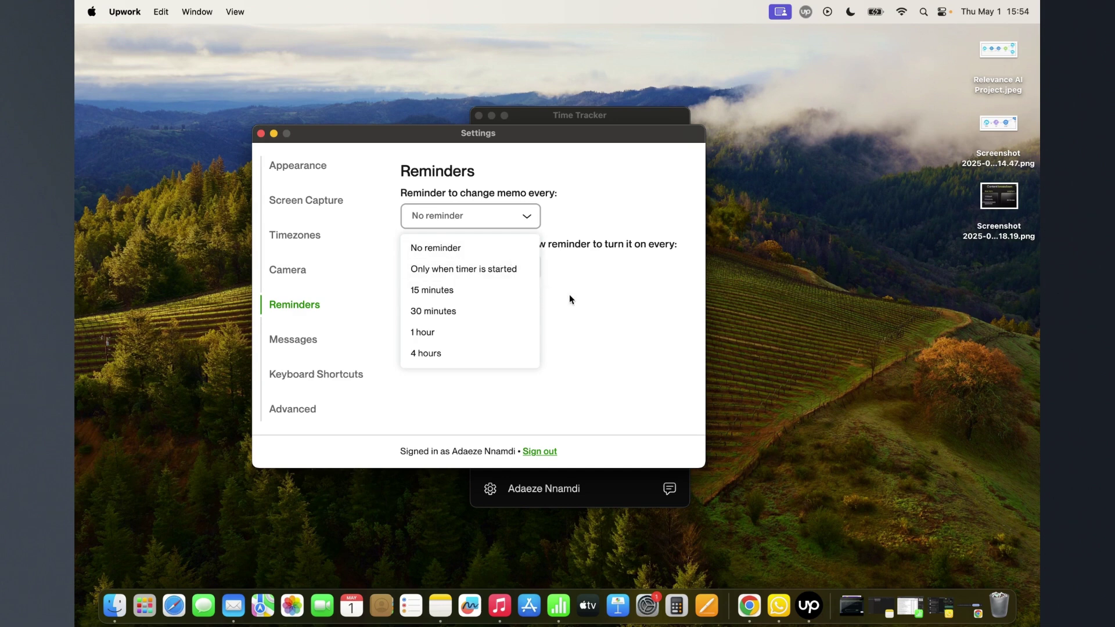
left_click(581, 323)
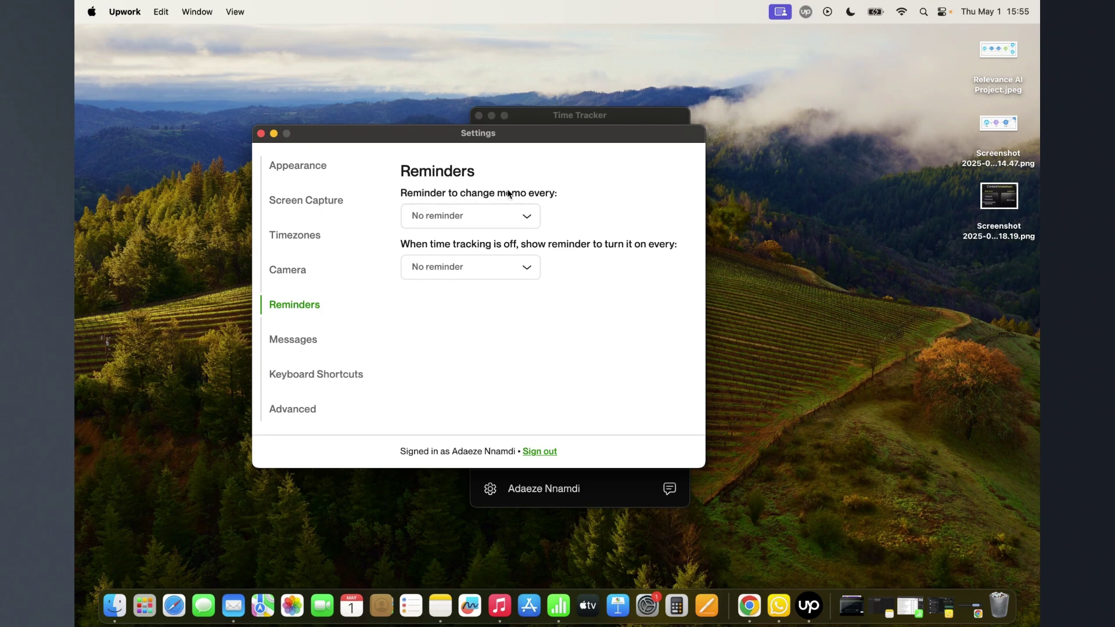
left_click(490, 268)
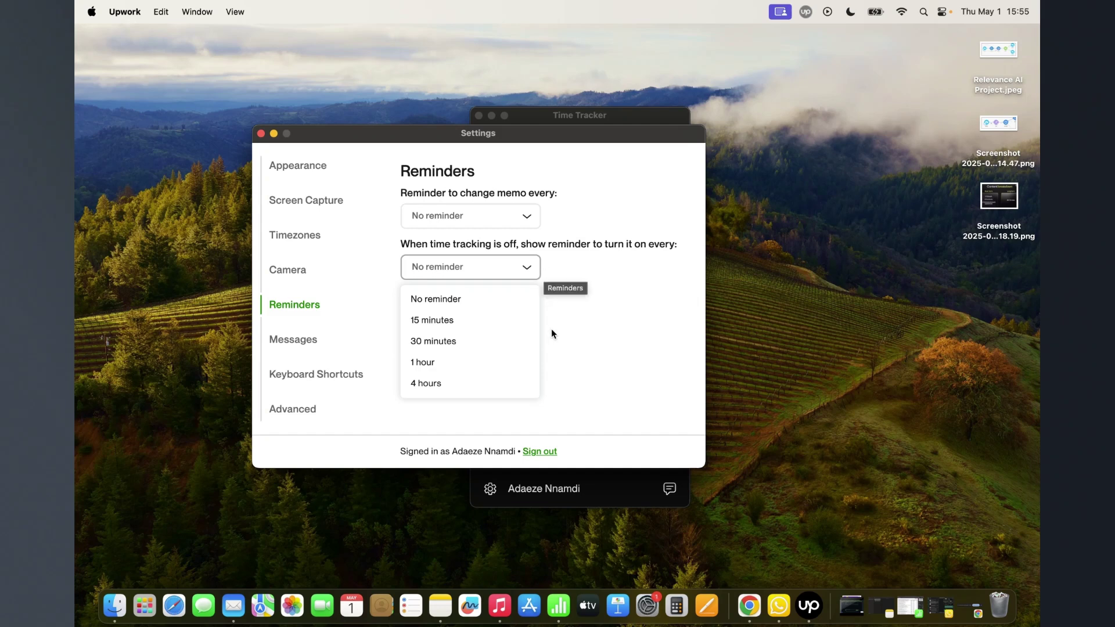
left_click(556, 288)
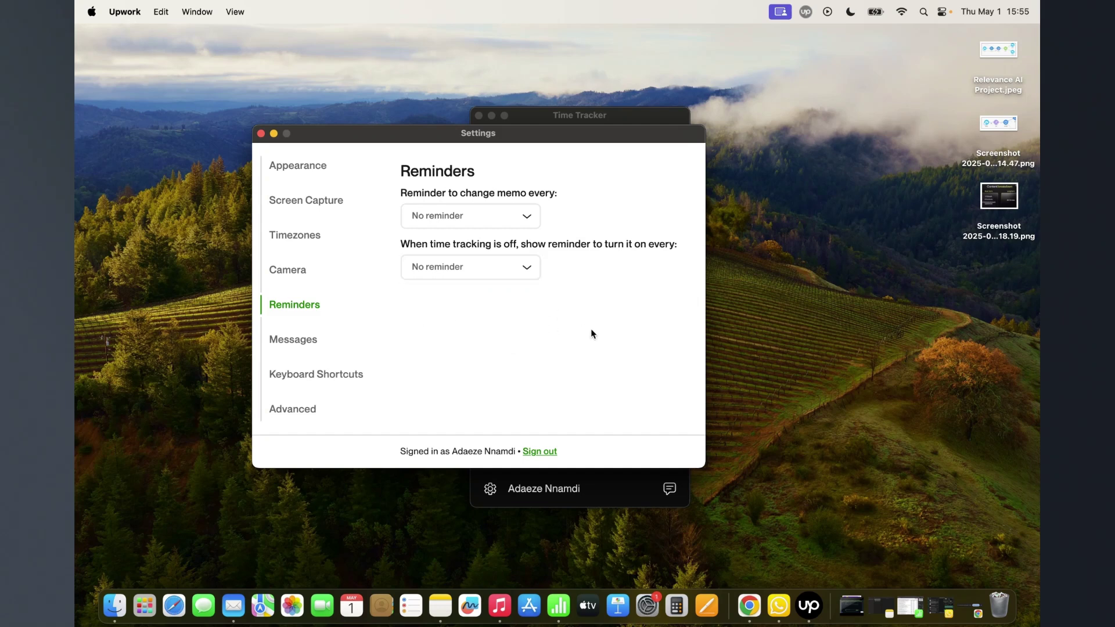
Show the Messages page noting its settings moved into Messages.
left_click(294, 339)
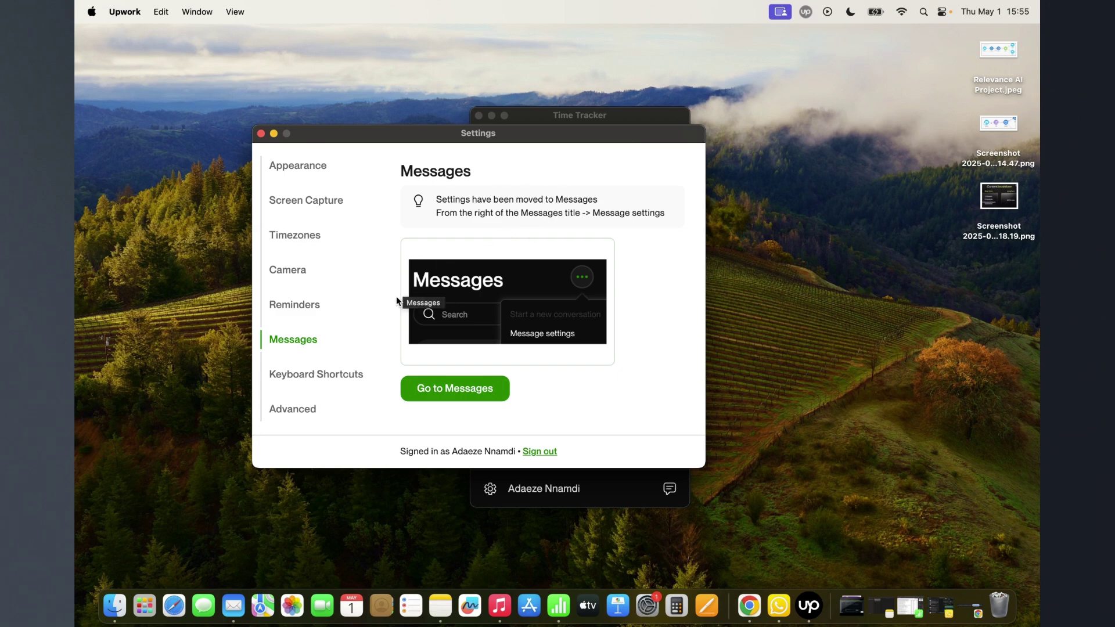
Scroll the Keyboard Shortcuts list to the bottom, then switch to Advanced.
left_click(299, 375)
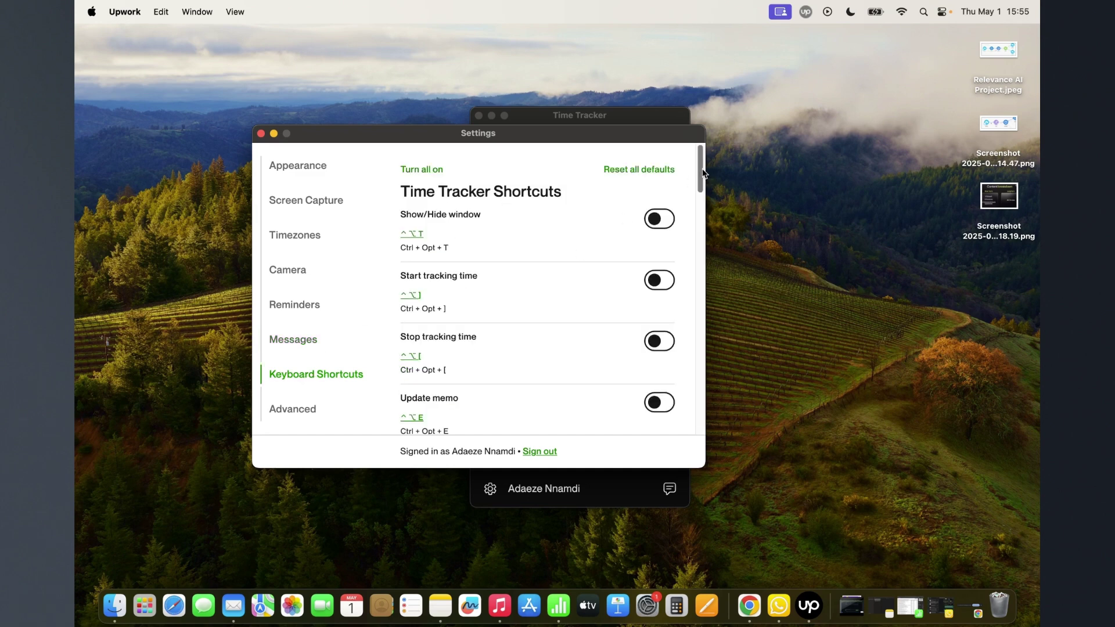
left_click_drag(701, 172, 695, 432)
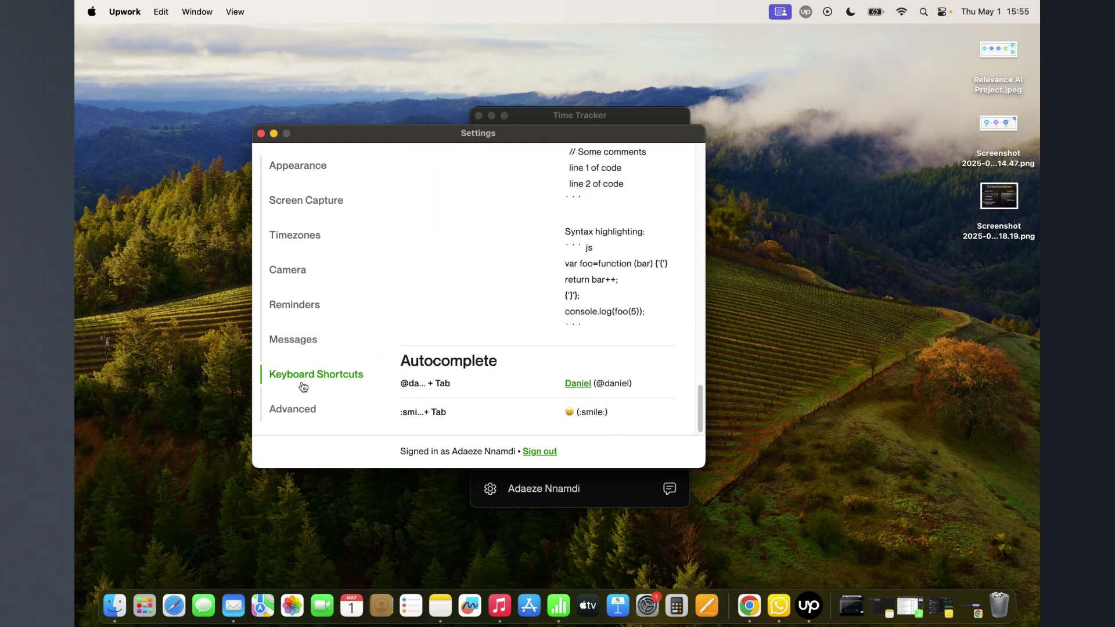
left_click(300, 412)
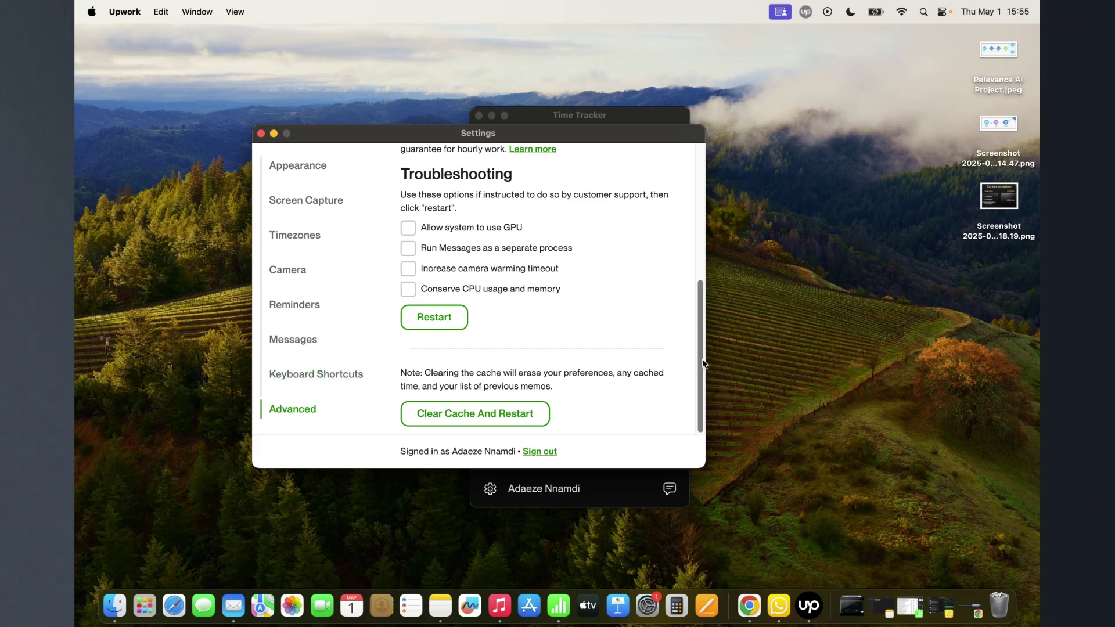
Scroll the Advanced settings back up to Automatic Launch and Stop Tracker on Screen Lock.
left_click_drag(703, 364, 699, 217)
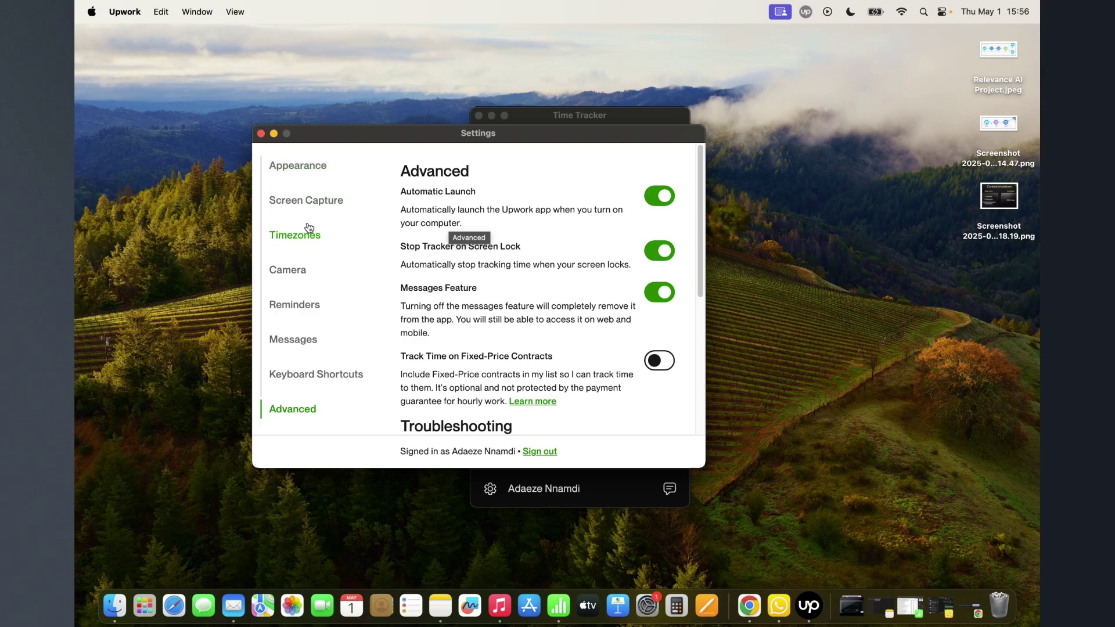
Go back to Camera, where camera shots stay off at Medium resolution.
left_click(306, 204)
left_click(288, 269)
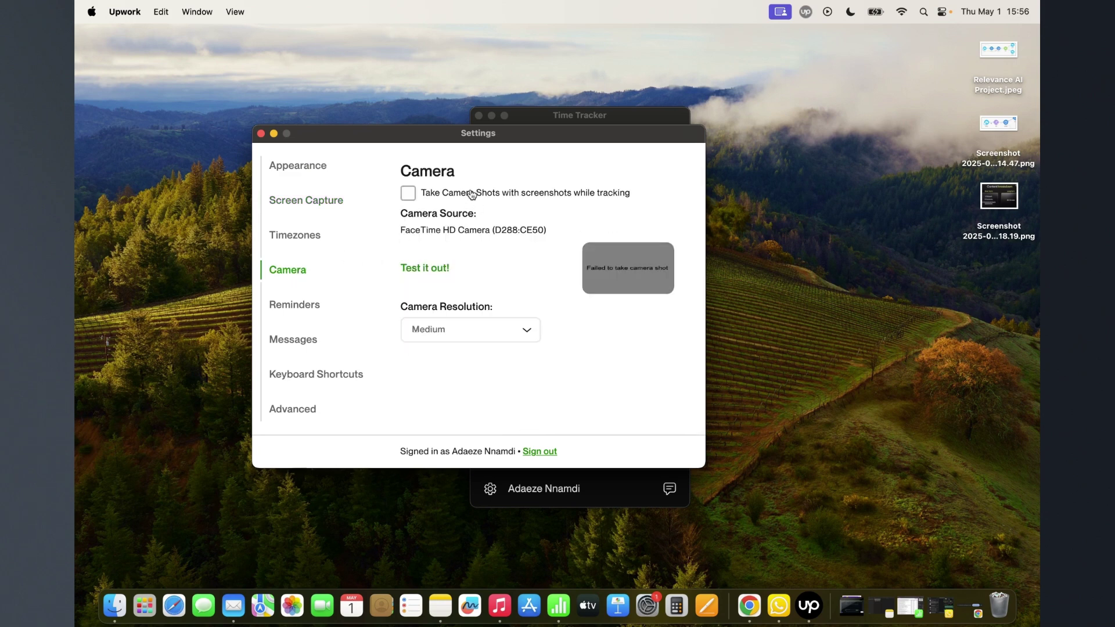